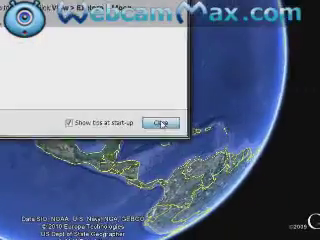
- Dismiss the Google Earth startup tips window
{"action": "left_click", "coordinate": [162, 124]}
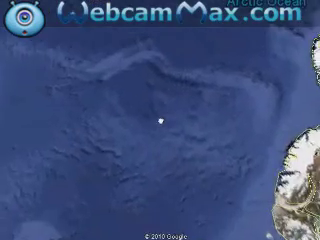
{"action": "scroll", "coordinate": [160, 121], "scroll_direction": "up", "scroll_amount": 2}
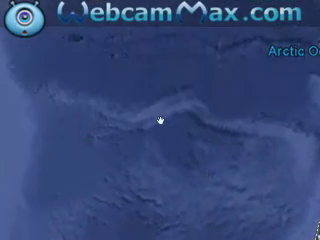
{"action": "scroll", "coordinate": [160, 121], "scroll_direction": "down", "scroll_amount": 2}
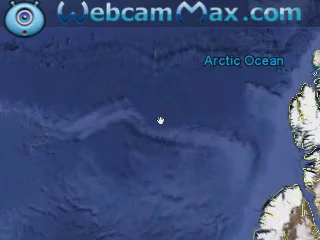